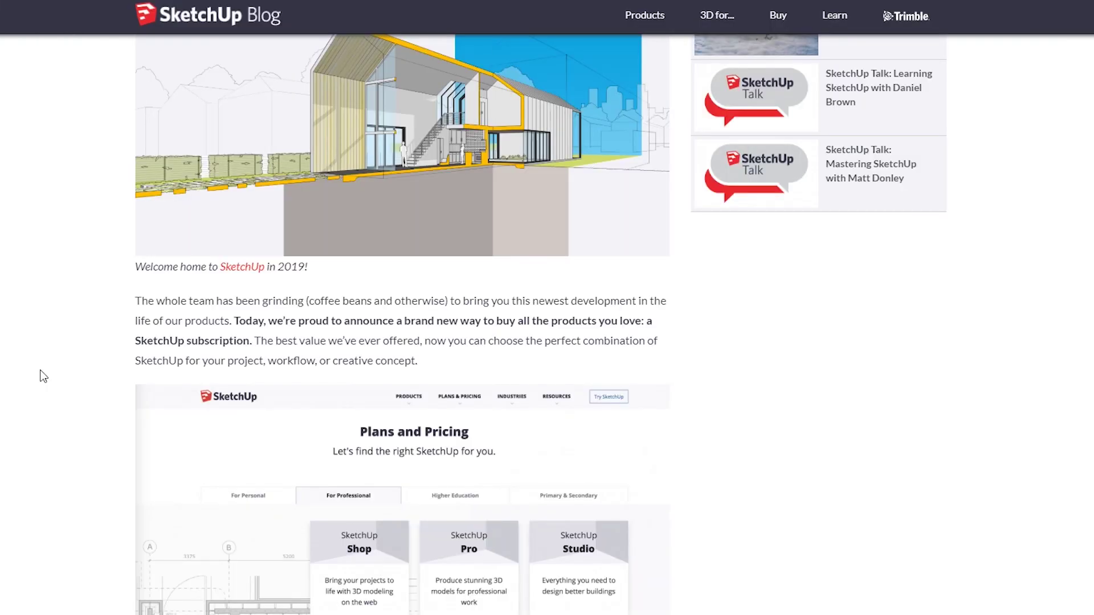
pyautogui.scroll(-1, 43, 376)
pyautogui.scroll(-1, 42, 376)
pyautogui.scroll(-1, 43, 376)
pyautogui.scroll(-1, 43, 377)
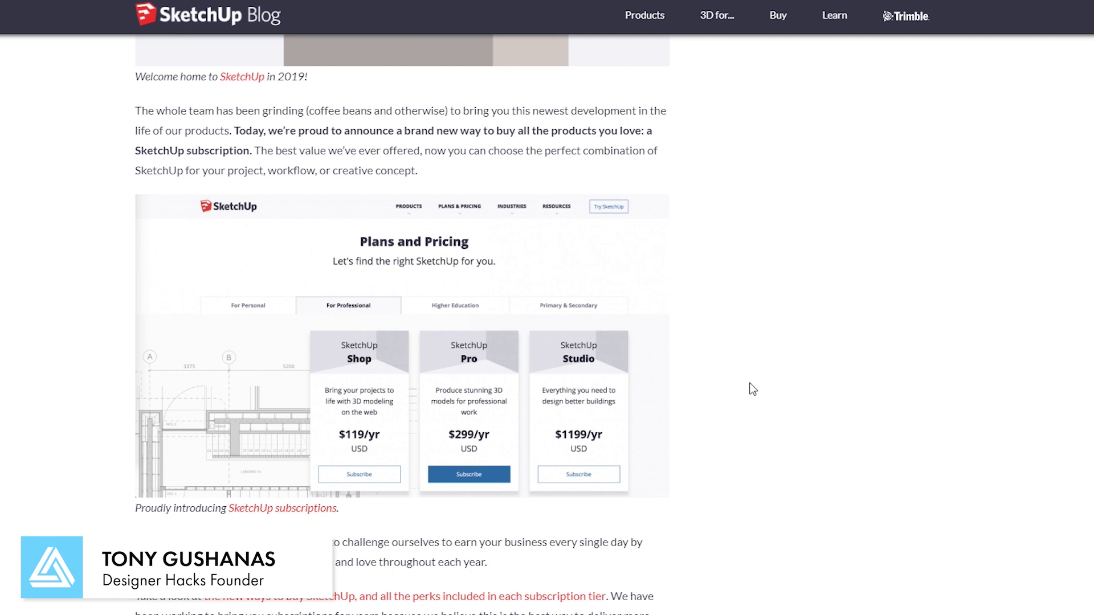
pyautogui.scroll(-2, 362, 425)
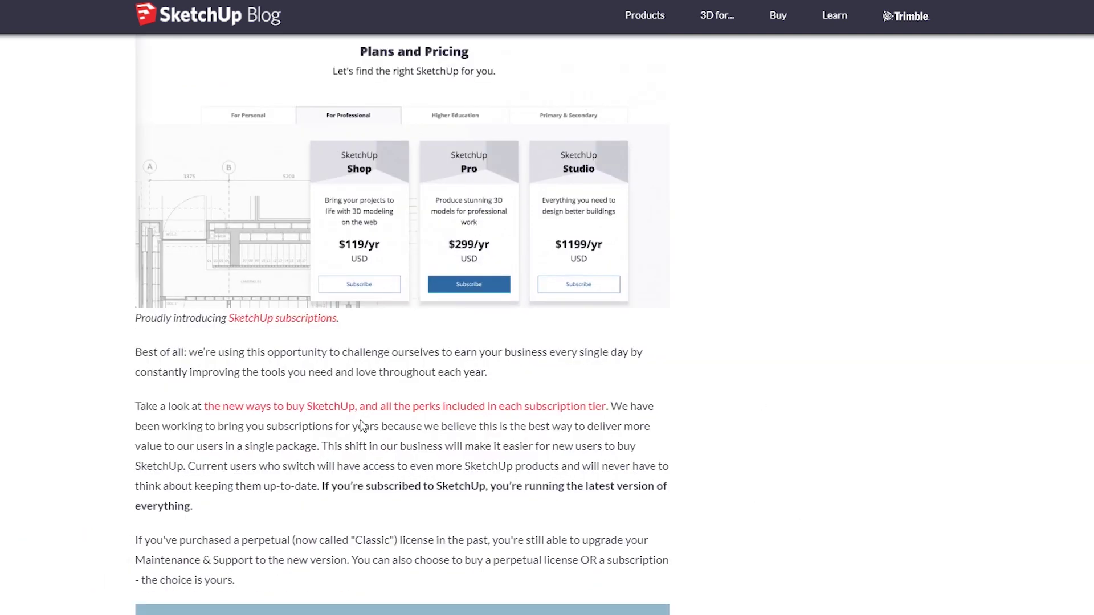
pyautogui.scroll(-1, 363, 425)
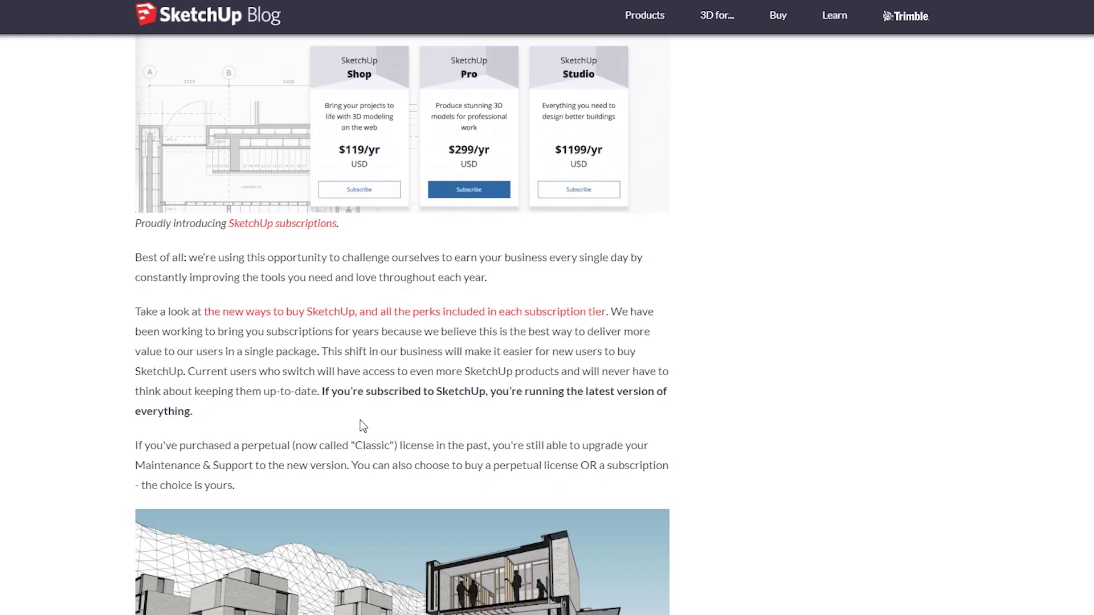
# - Highlight the word 'subscription' in the Classic perpetual license paragraph
pyautogui.doubleClick(740, 460)
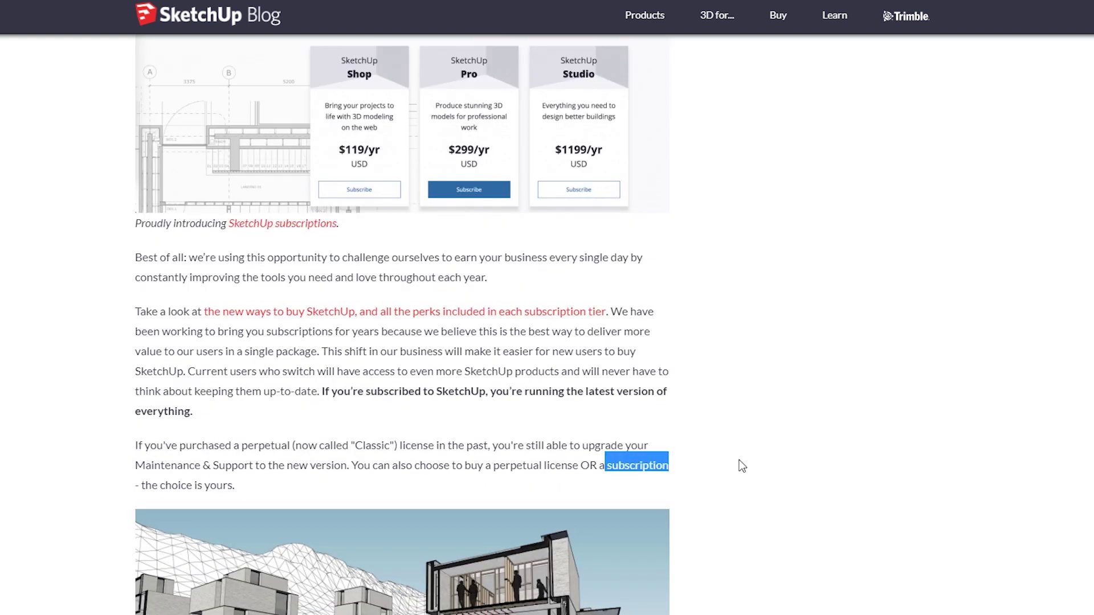
# - Highlight, then clear, 'from an annual update cycle', 'features-when-we've-got-em' and 'releasing new features as often'
pyautogui.click(739, 461)
pyautogui.scroll(3, 623, 466)
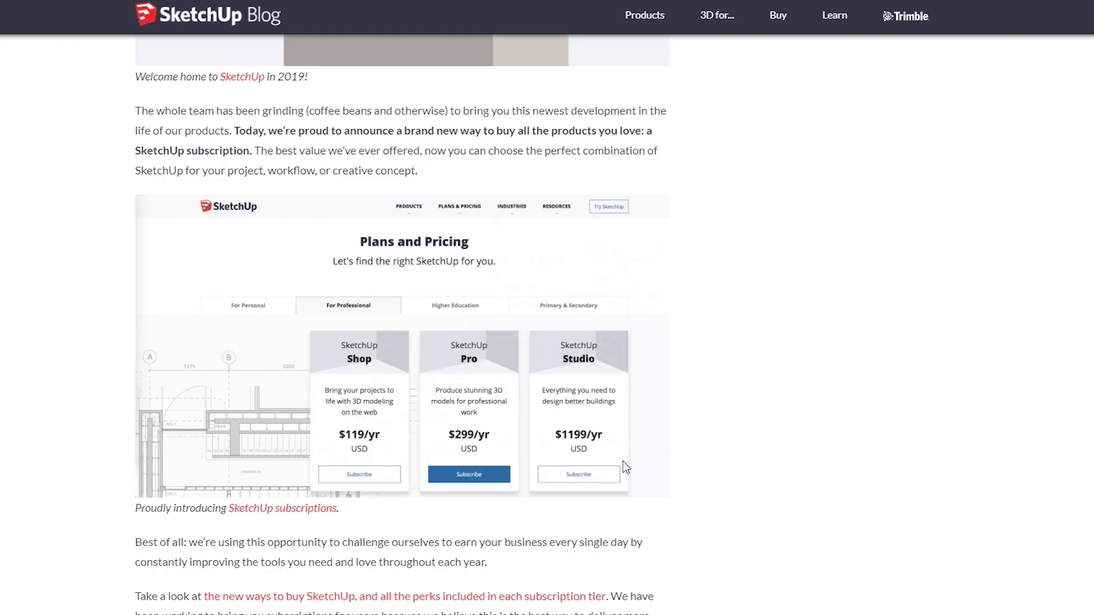
pyautogui.scroll(-5, 624, 467)
pyautogui.scroll(-1, 624, 467)
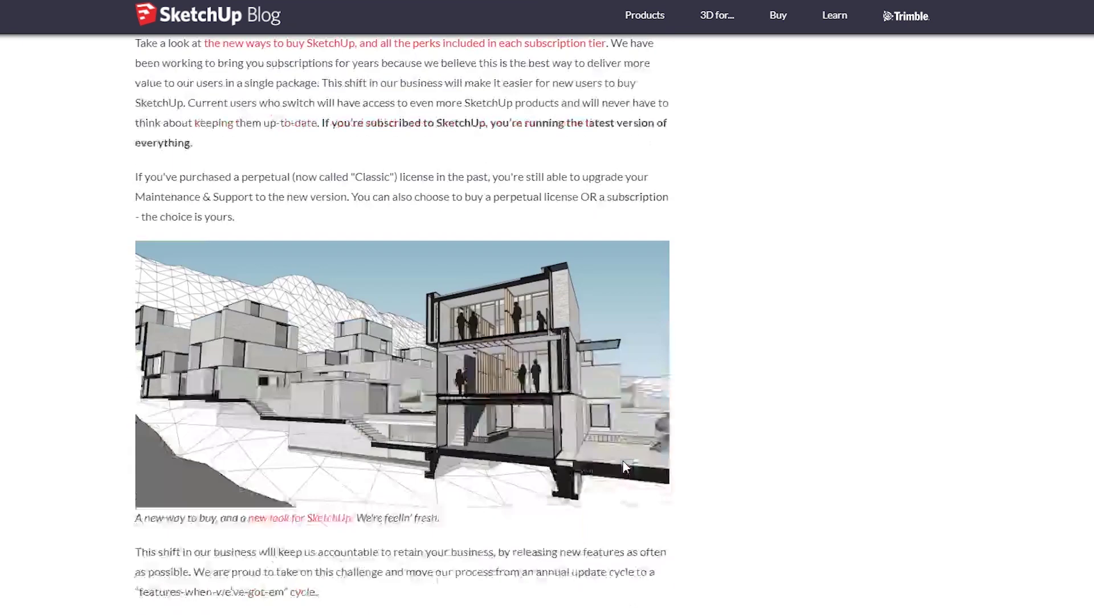
pyautogui.scroll(-1, 625, 461)
pyautogui.moveTo(494, 459); pyautogui.dragTo(630, 461)
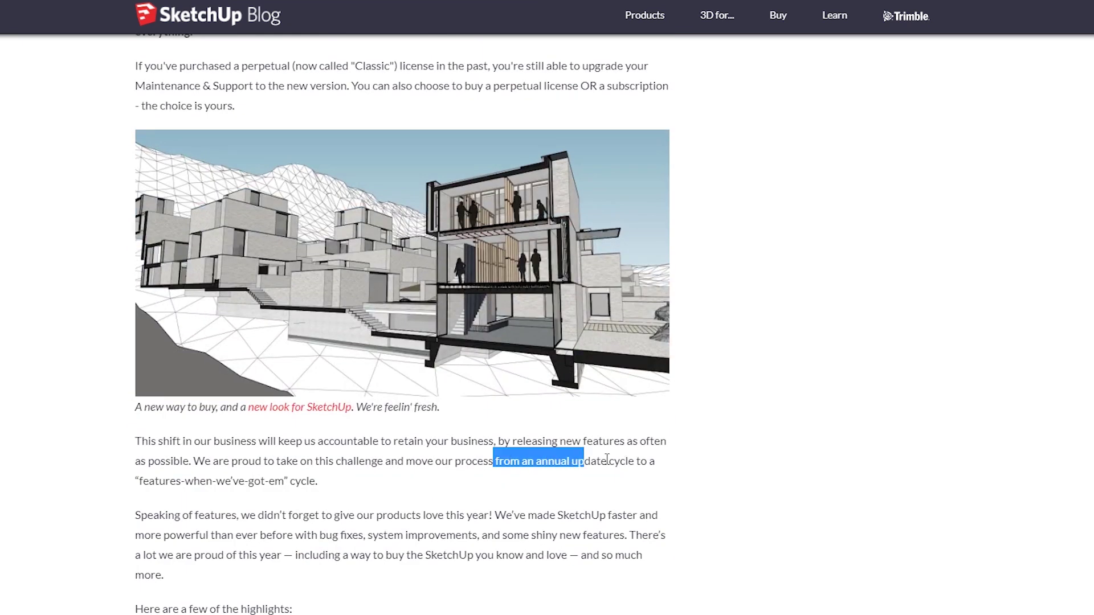
pyautogui.click(639, 459)
pyautogui.moveTo(144, 481); pyautogui.dragTo(291, 481)
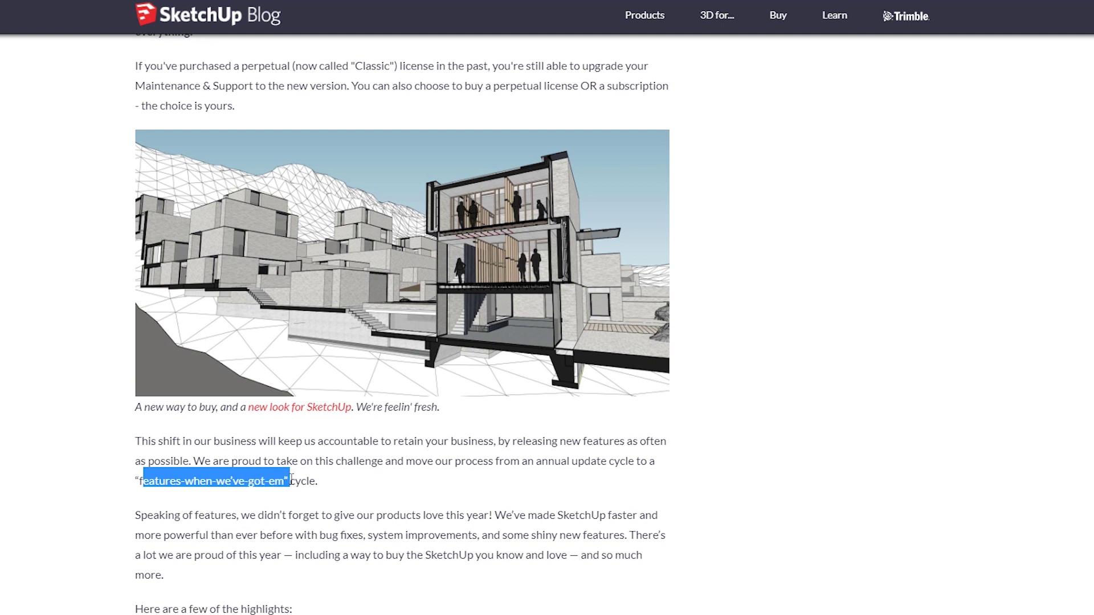
pyautogui.click(434, 484)
pyautogui.moveTo(513, 442); pyautogui.dragTo(664, 440)
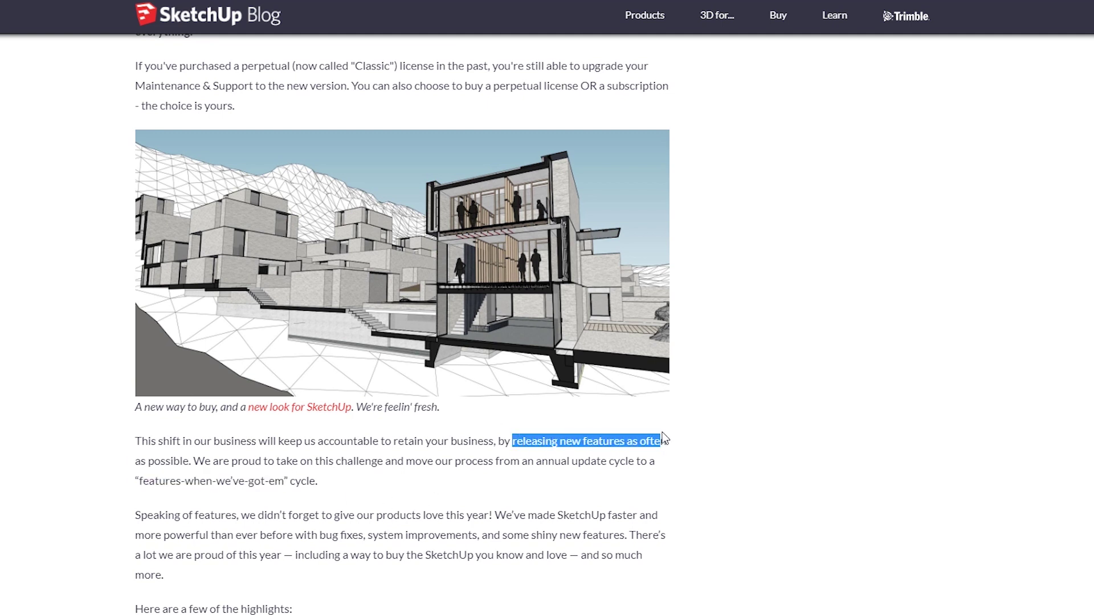
pyautogui.click(663, 461)
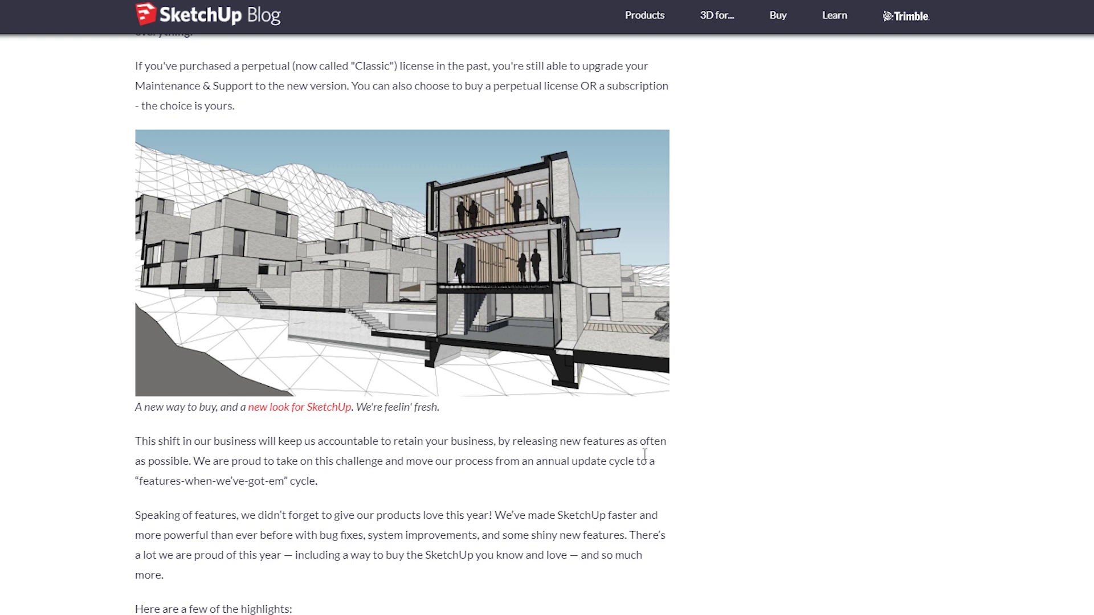
pyautogui.scroll(-2, 645, 454)
pyautogui.scroll(-2, 708, 433)
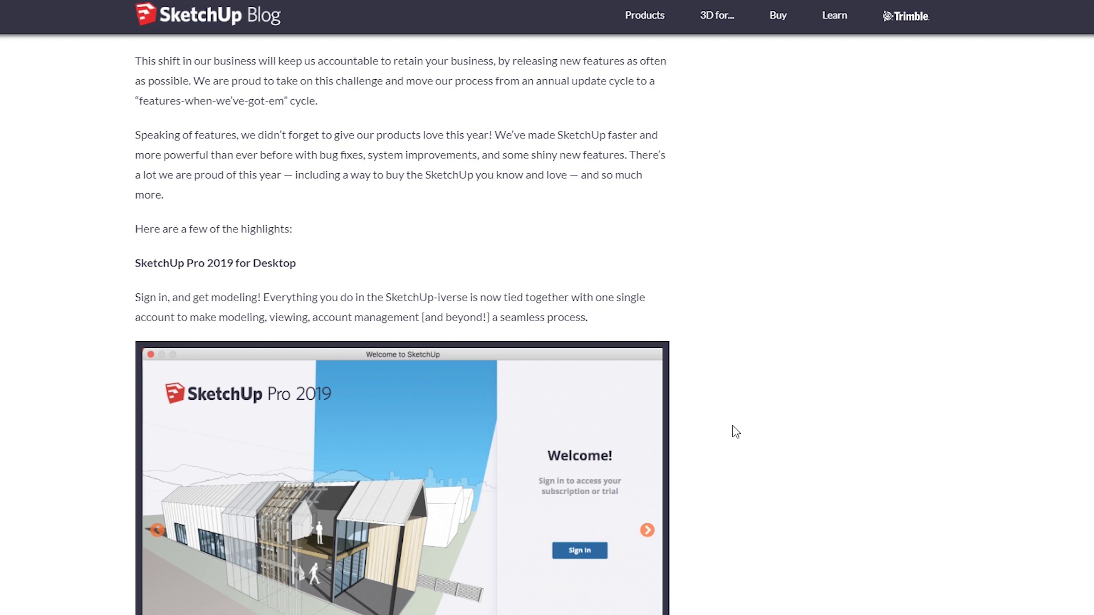
pyautogui.scroll(-1, 733, 432)
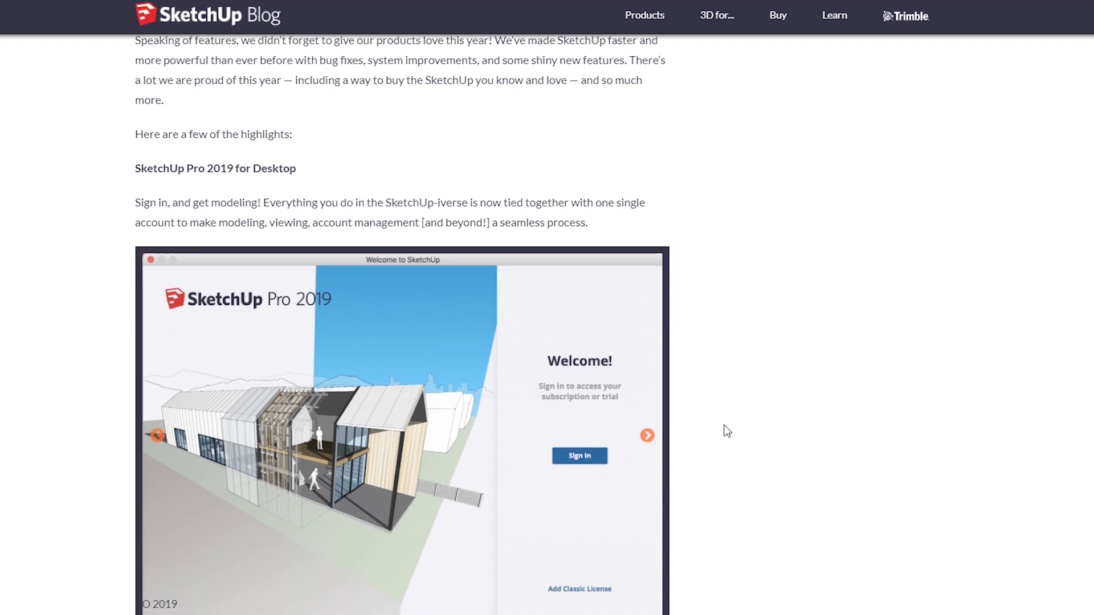
pyautogui.scroll(-1, 727, 432)
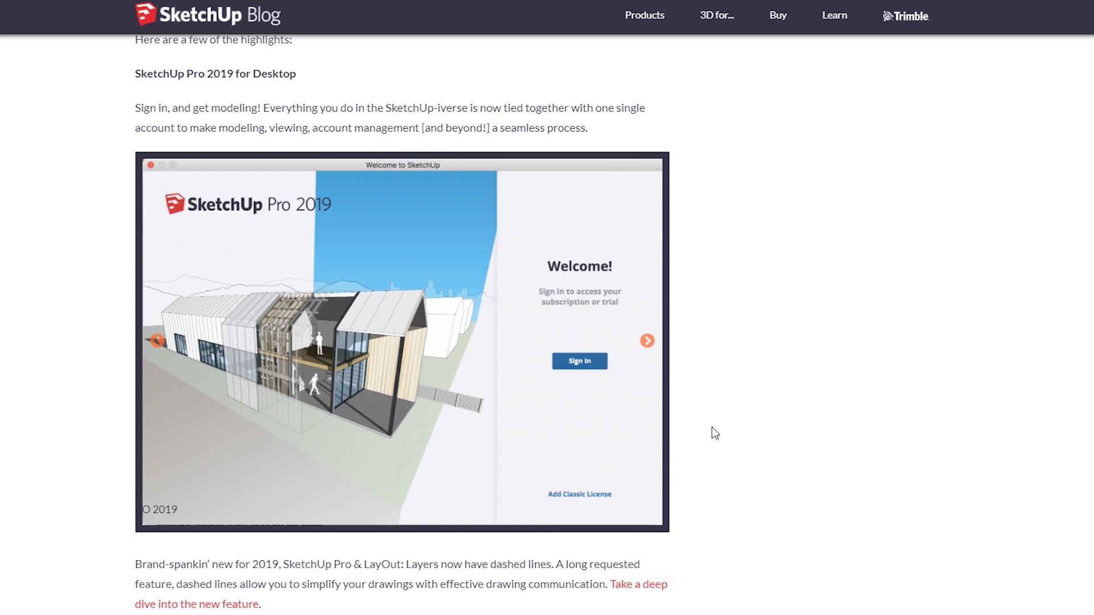
pyautogui.scroll(-2, 712, 428)
pyautogui.scroll(-1, 709, 426)
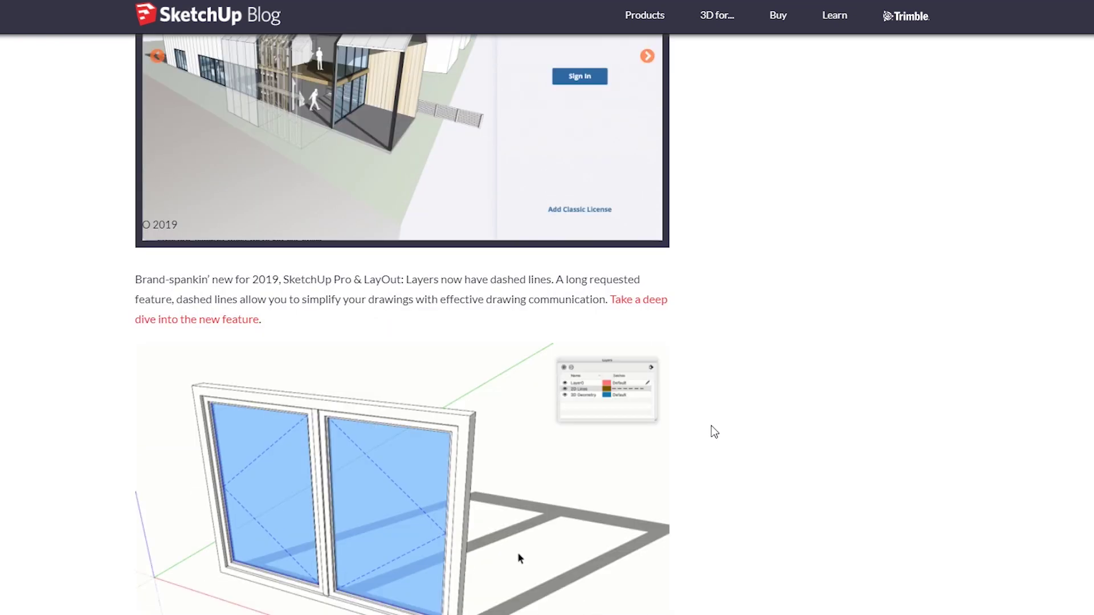
pyautogui.scroll(-1, 711, 426)
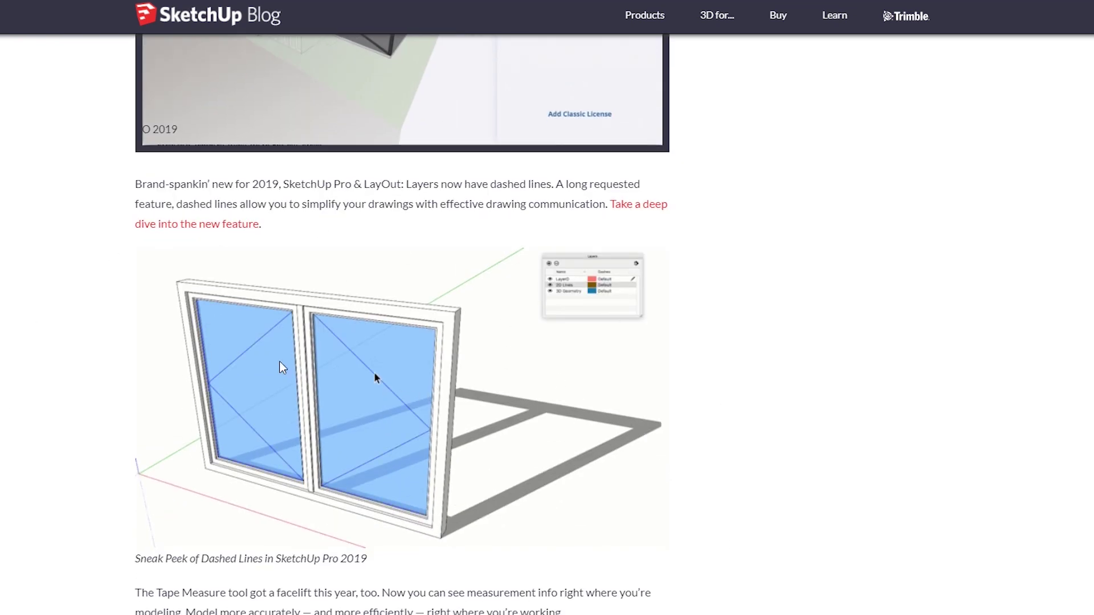
pyautogui.scroll(-4, 797, 473)
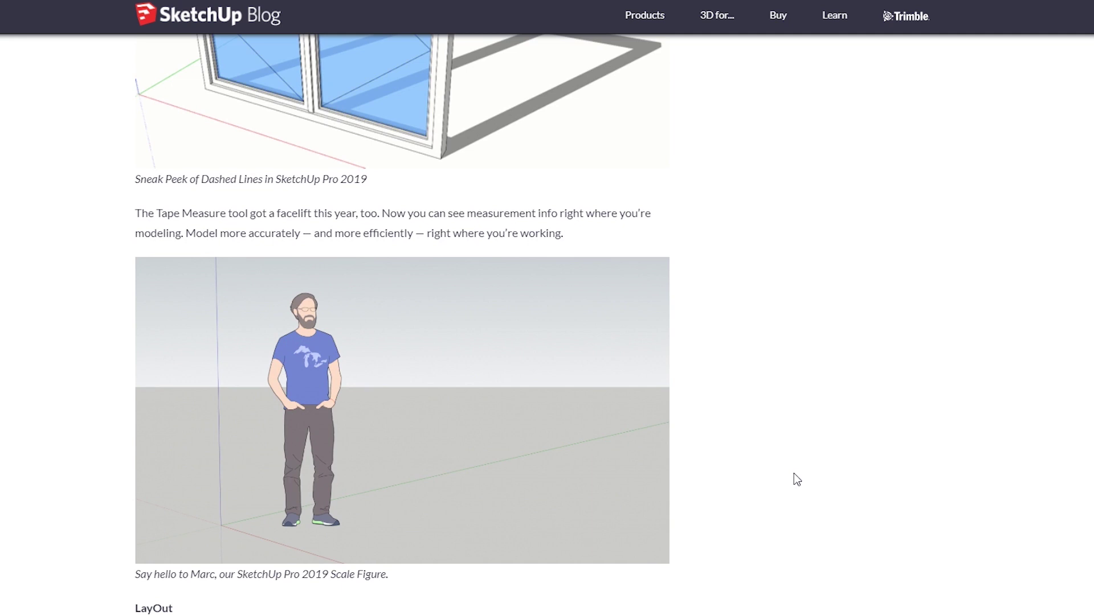
pyautogui.scroll(-2, 794, 473)
pyautogui.scroll(-4, 793, 474)
pyautogui.scroll(-2, 793, 474)
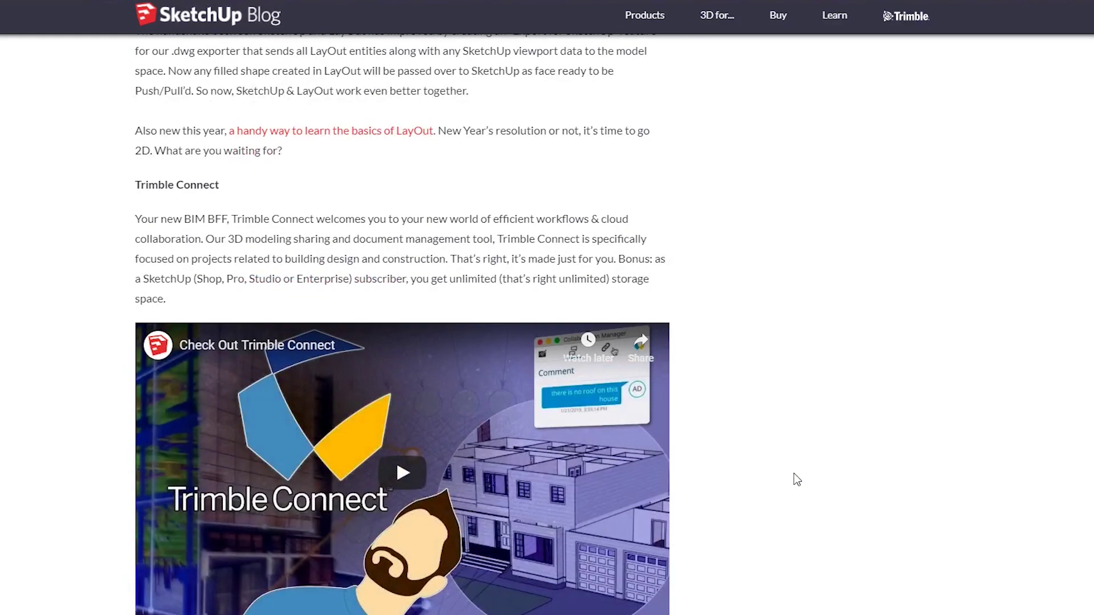
pyautogui.scroll(-6, 795, 479)
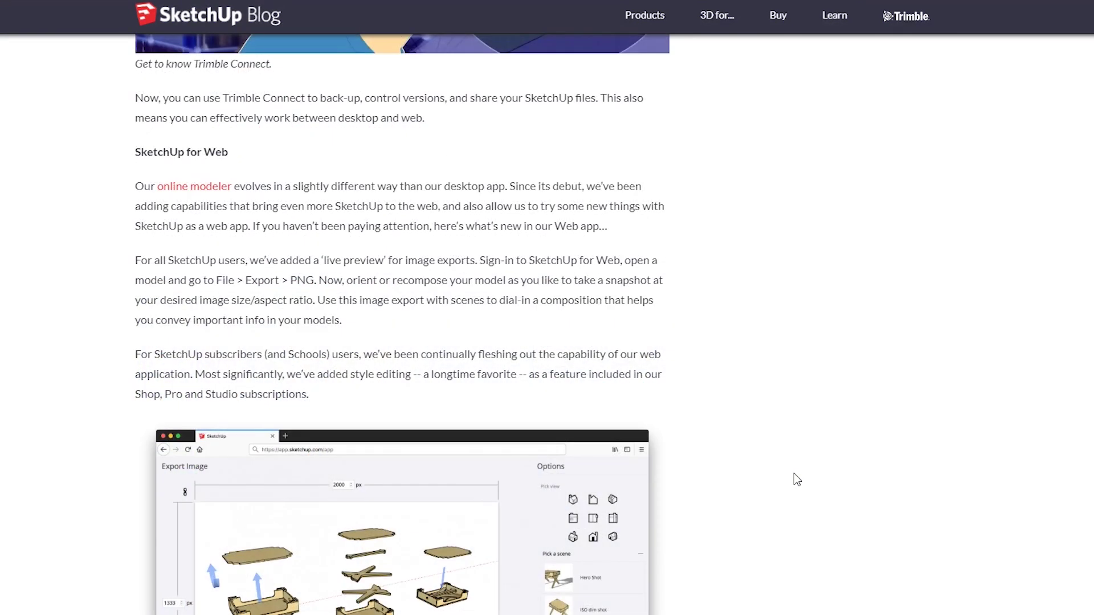
pyautogui.scroll(-3, 793, 474)
pyautogui.scroll(1, 794, 474)
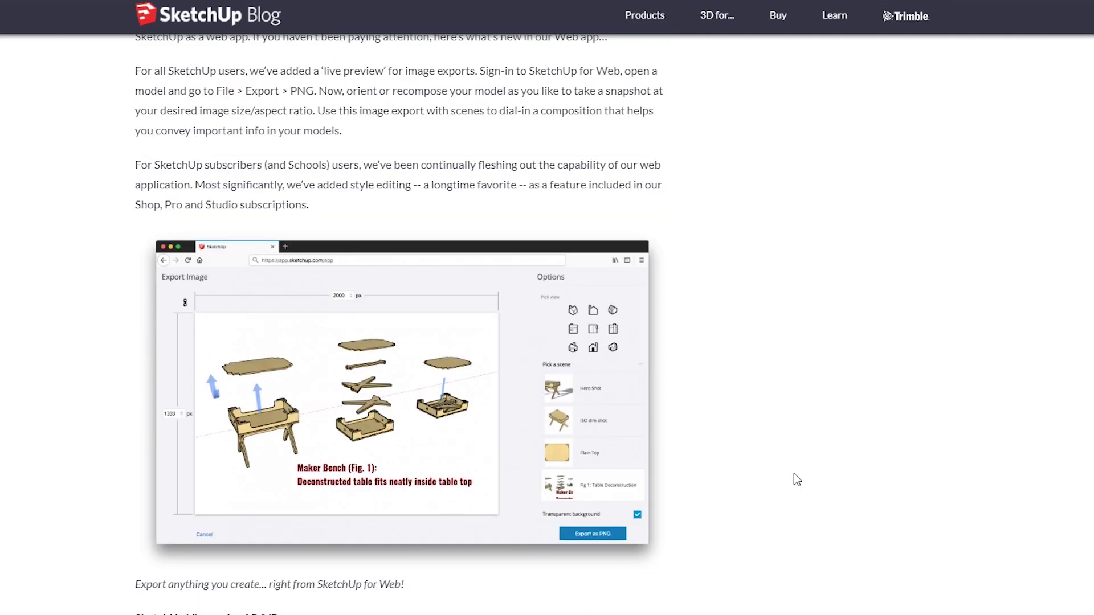
pyautogui.scroll(-4, 794, 480)
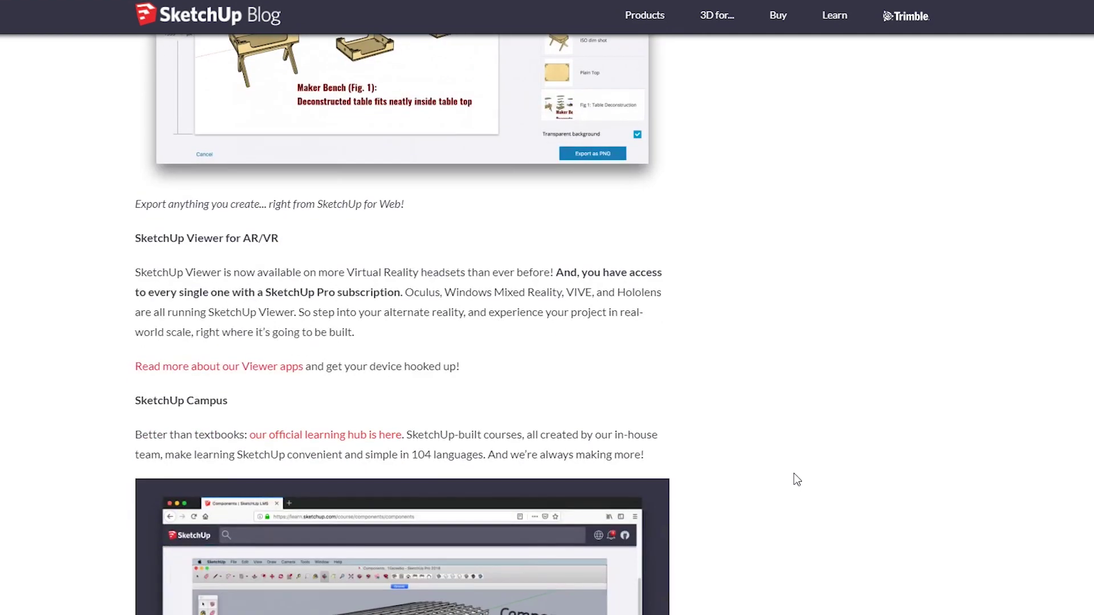
pyautogui.scroll(-3, 794, 479)
pyautogui.scroll(5, 794, 480)
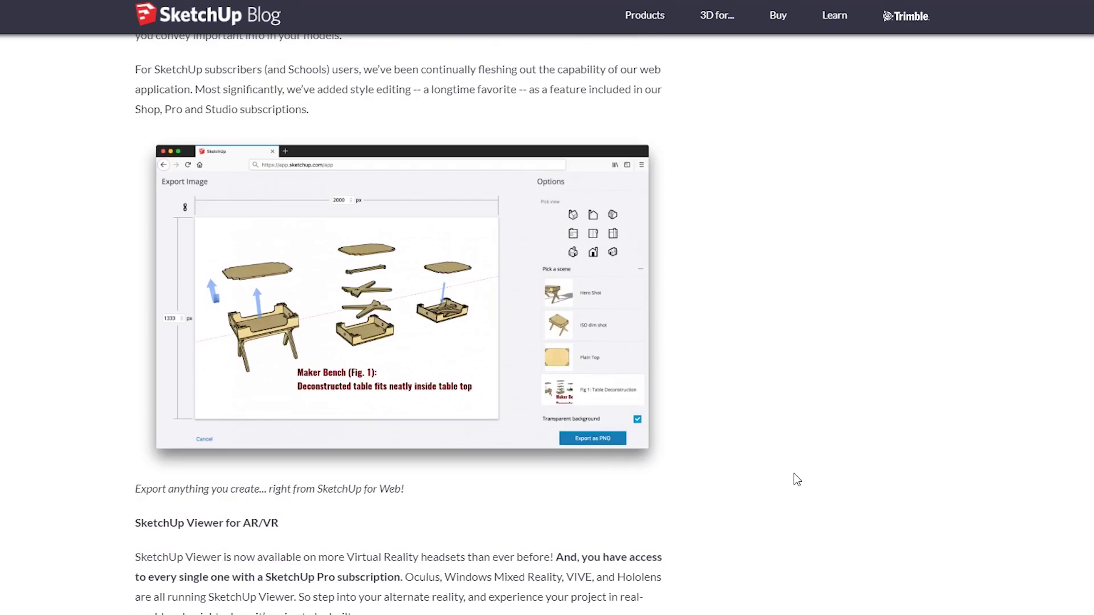
pyautogui.scroll(4, 794, 480)
pyautogui.scroll(5, 794, 479)
pyautogui.scroll(4, 794, 479)
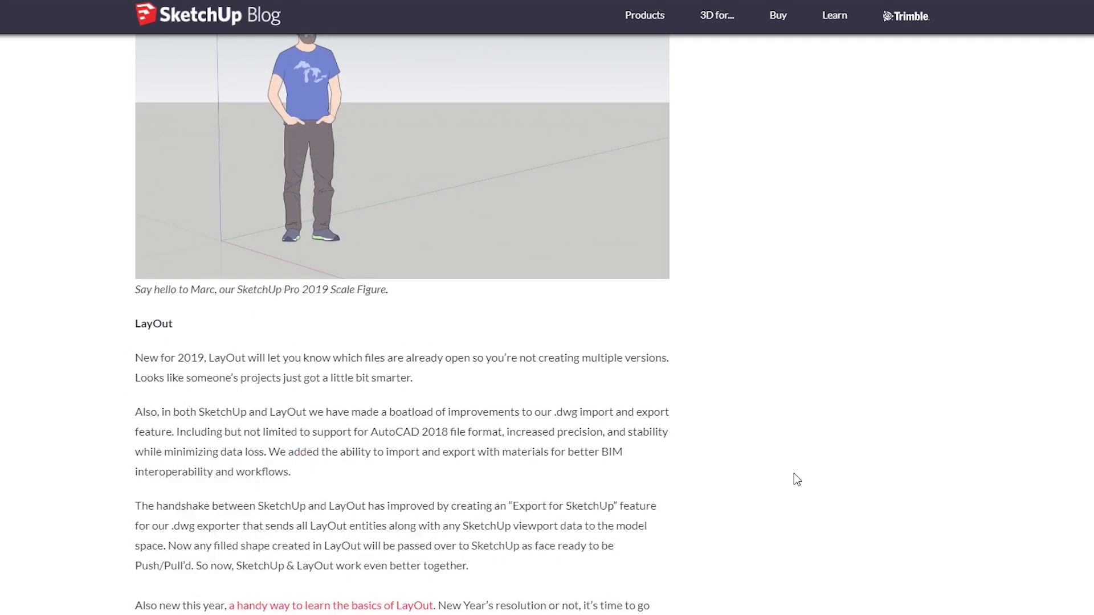
pyautogui.scroll(3, 794, 479)
pyautogui.scroll(3, 794, 479)
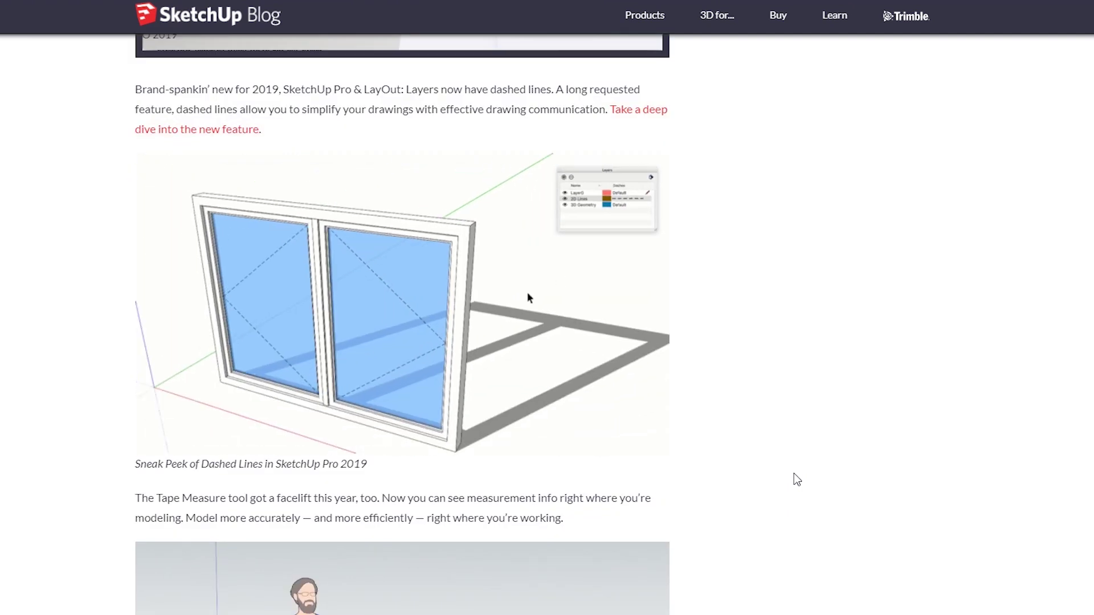